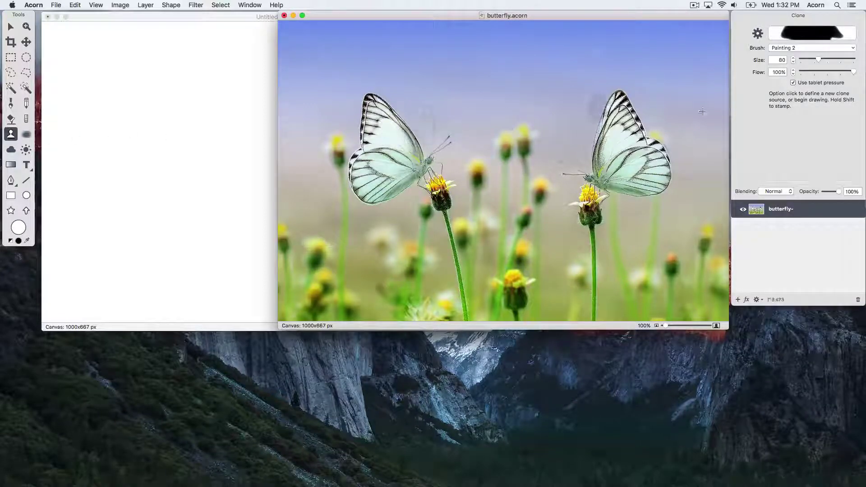
Enlarge the clone brush to size 302 and set the clone source on the right-hand butterfly in butterfly.acorn
drag(816, 61, 833, 59)
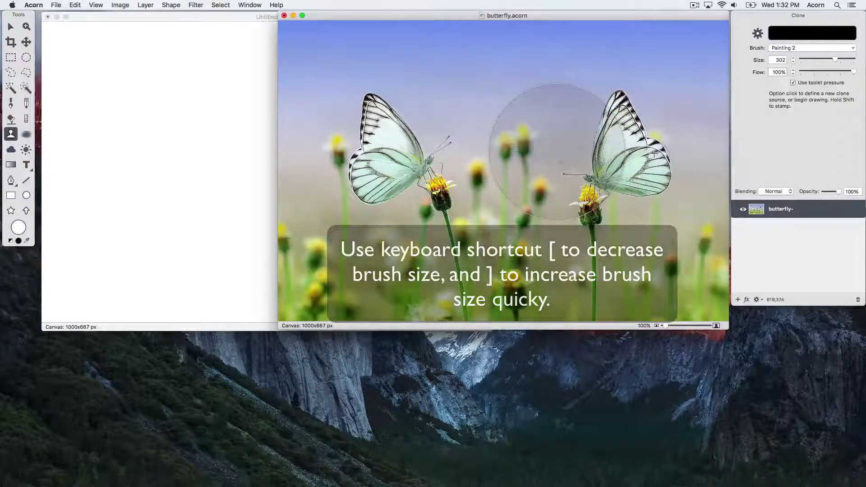
drag(654, 153, 693, 158)
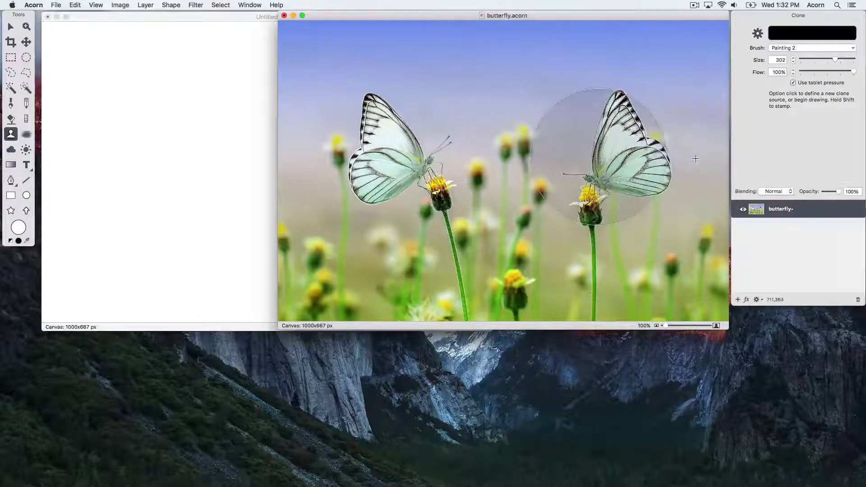
alt+click(598, 157)
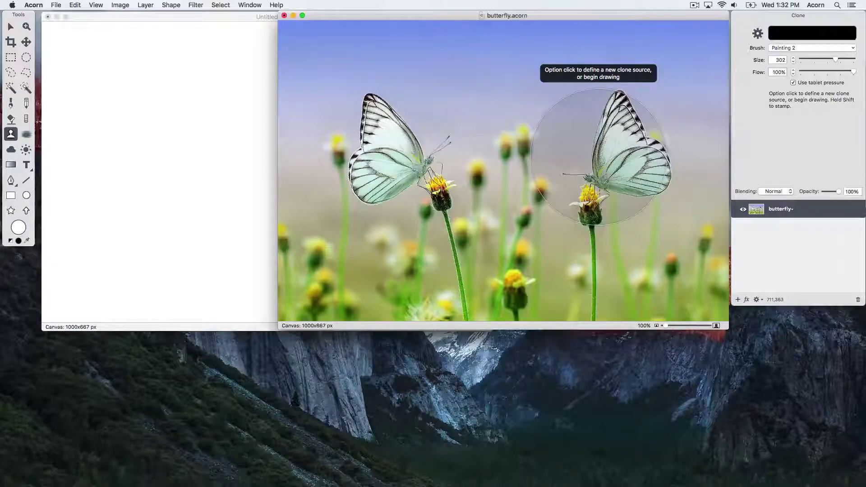
Clone the butterfly into the middle of the blank Untitled canvas and extend the painted area towards the other butterfly
click(193, 124)
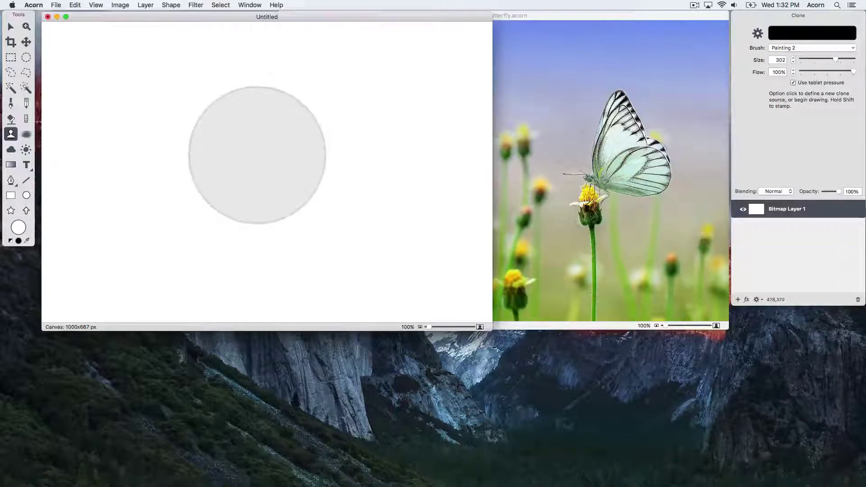
click(259, 155)
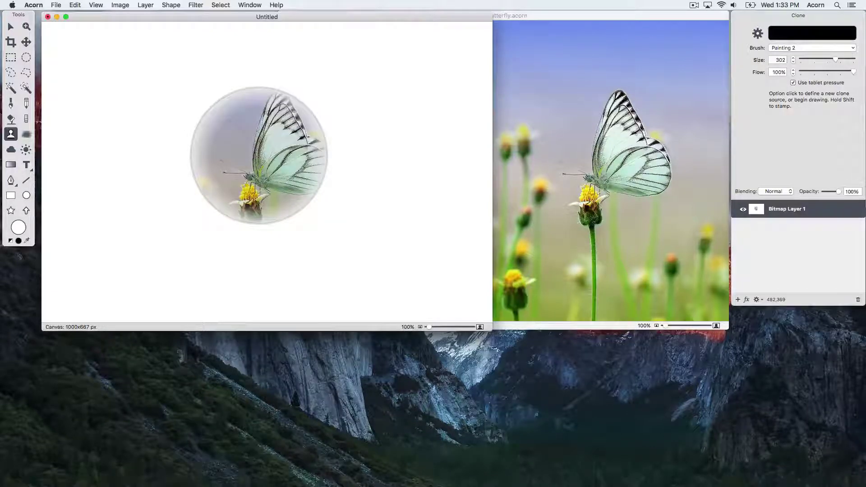
mouse_move(259, 156)
mouse_down()
mouse_move(165, 131)
mouse_move(148, 144)
mouse_move(151, 182)
mouse_move(203, 204)
mouse_move(185, 211)
mouse_move(112, 182)
mouse_move(104, 128)
mouse_move(120, 112)
mouse_up()
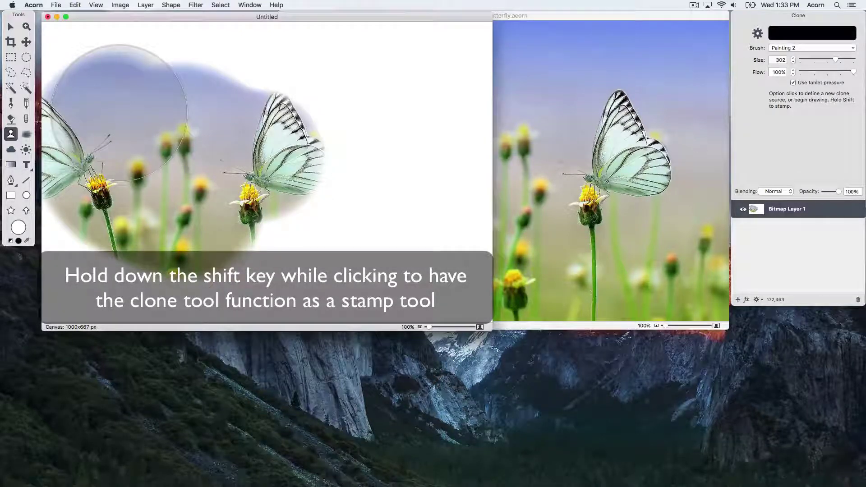
Undo the long clone stroke and stamp four overlapping copies of the butterfly around the first one
key(super+z)
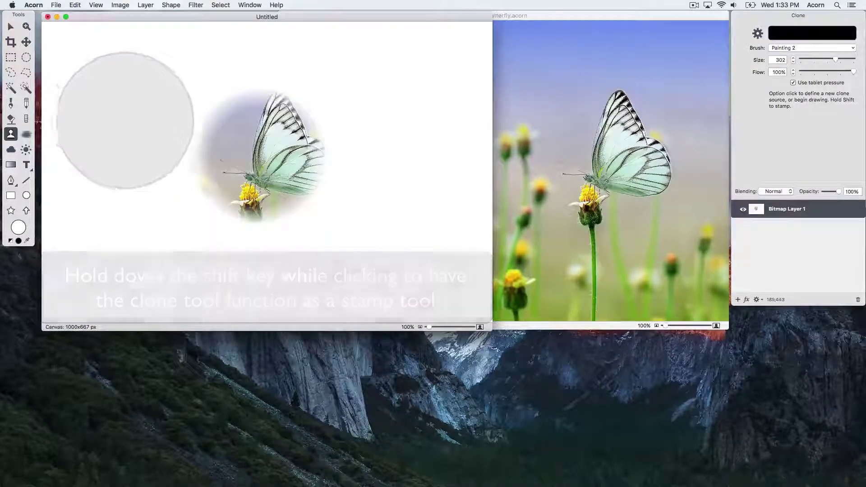
shift+click(144, 131)
shift+click(166, 194)
shift+click(228, 239)
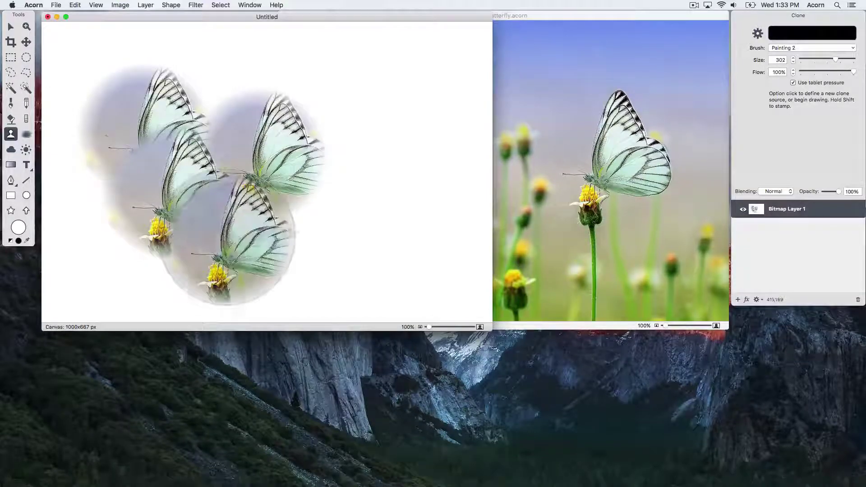
shift+click(270, 120)
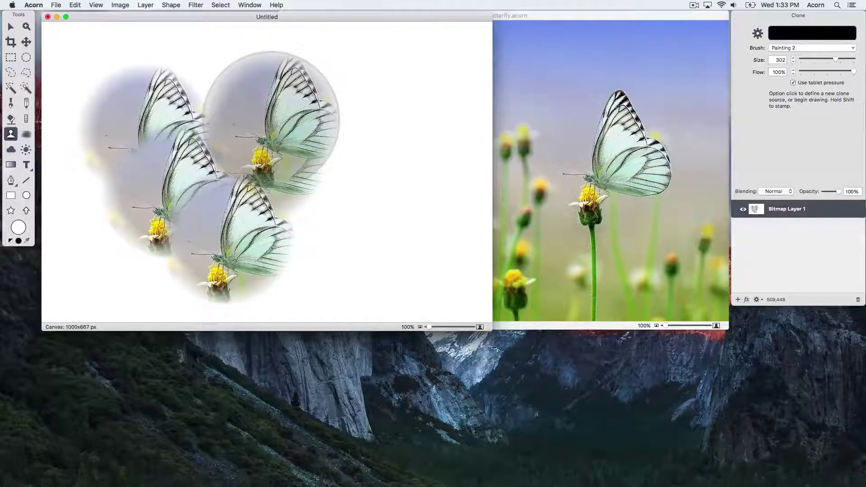
Undo all stamped and cloned butterflies on the Untitled canvas
key(super+z)
key(super+z)
key(super+z)
key(super+z)
key(super+z)
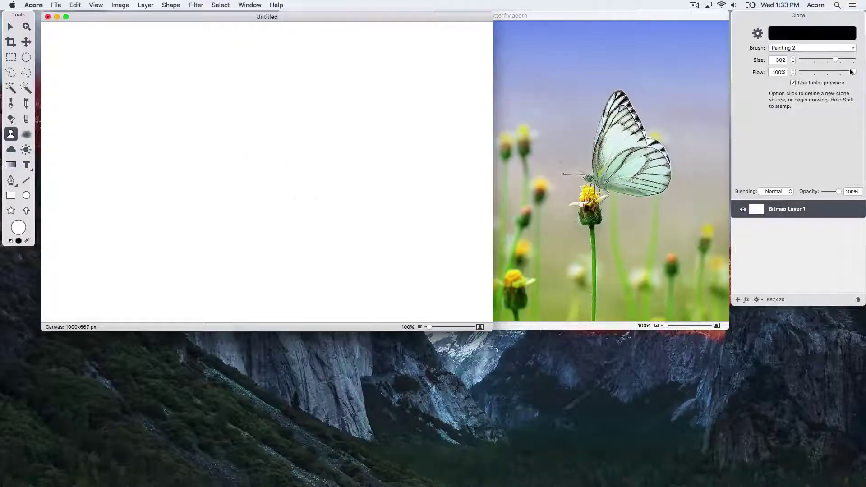
Lower the clone brush flow to 50% and paint semi-transparent clone strokes across the Untitled canvas
drag(853, 72, 827, 72)
drag(290, 154, 231, 164)
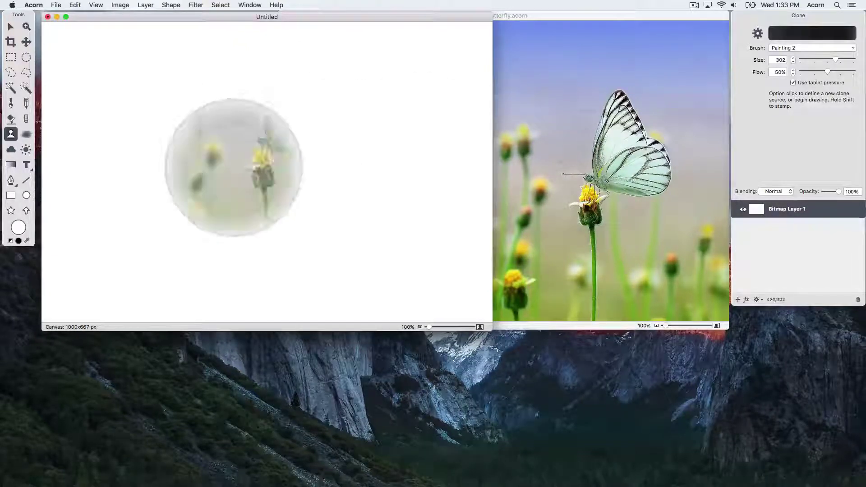
mouse_move(301, 154)
mouse_down()
mouse_move(341, 150)
mouse_move(215, 106)
mouse_move(128, 145)
mouse_up()
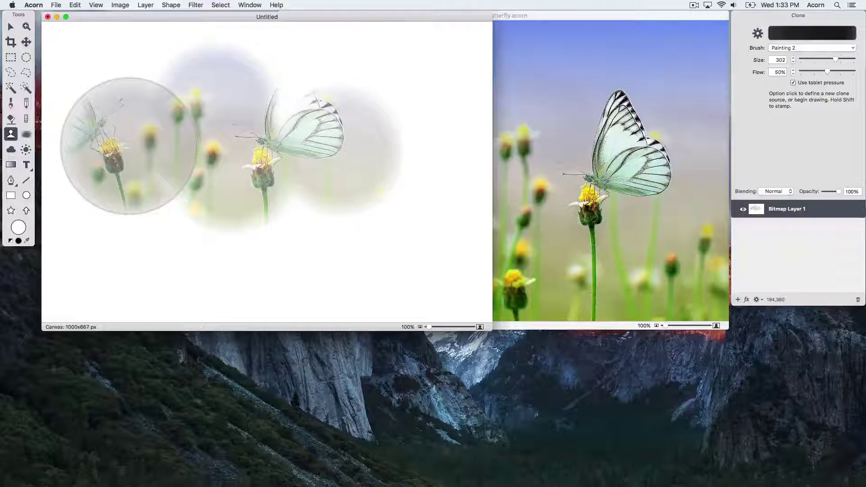
Undo all the semi-transparent clone strokes on the canvas
key(super+z)
key(super+z)
key(super+z)
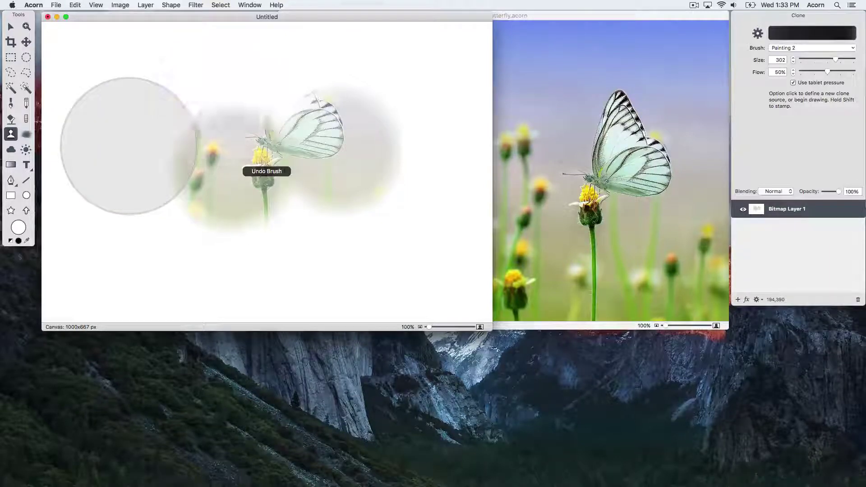
key(super+z)
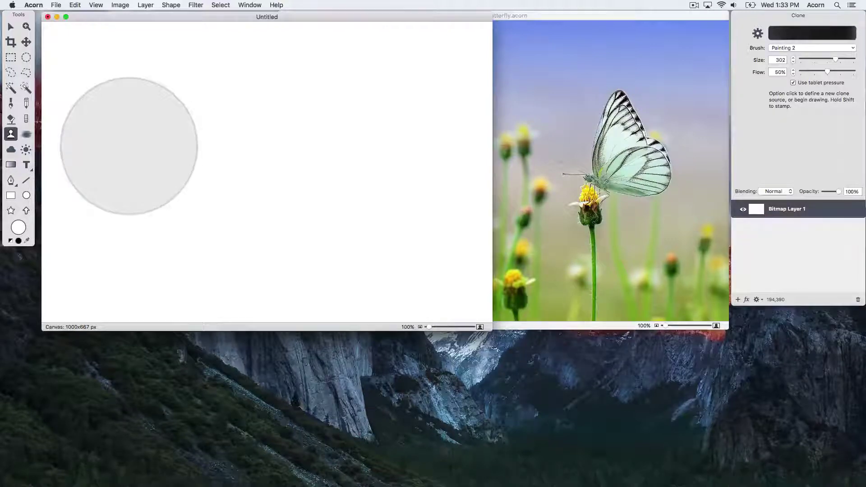
Set the clone brush softness to 0% in the Brush Designer and close it
click(757, 34)
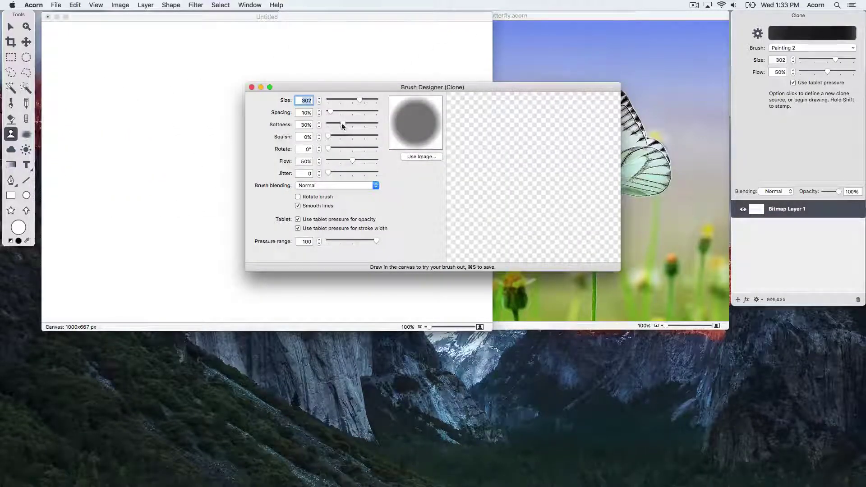
drag(342, 124, 328, 124)
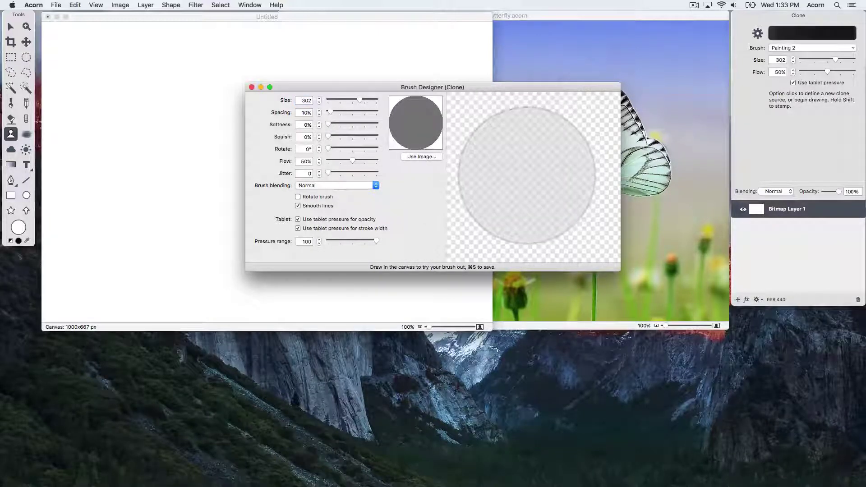
click(251, 87)
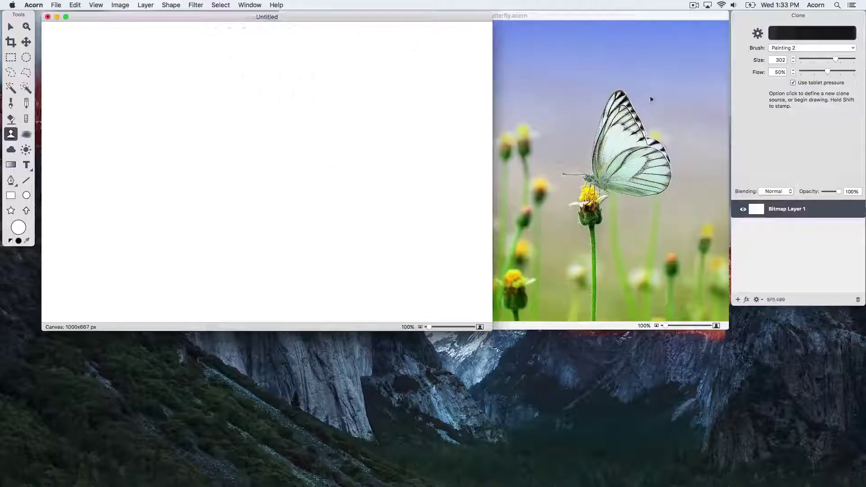
Set the brush flow to 100%, clone a hard-edged circle of the image onto the canvas and extend it with more strokes
drag(827, 72, 853, 71)
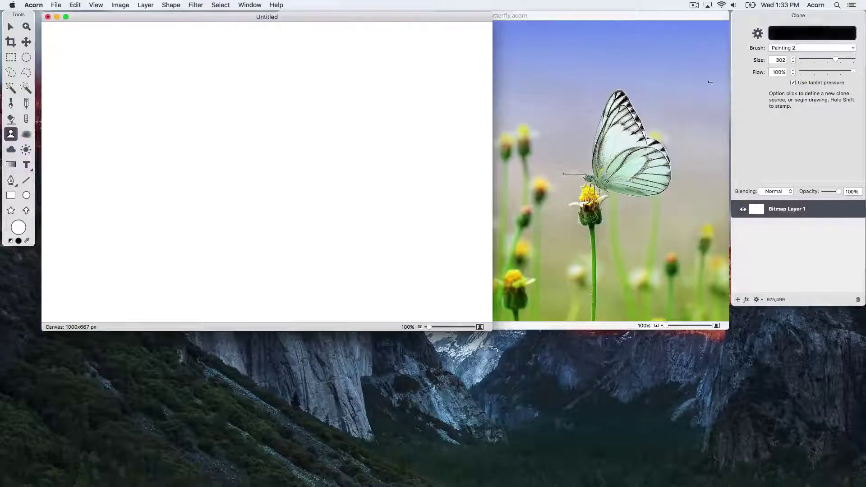
click(246, 160)
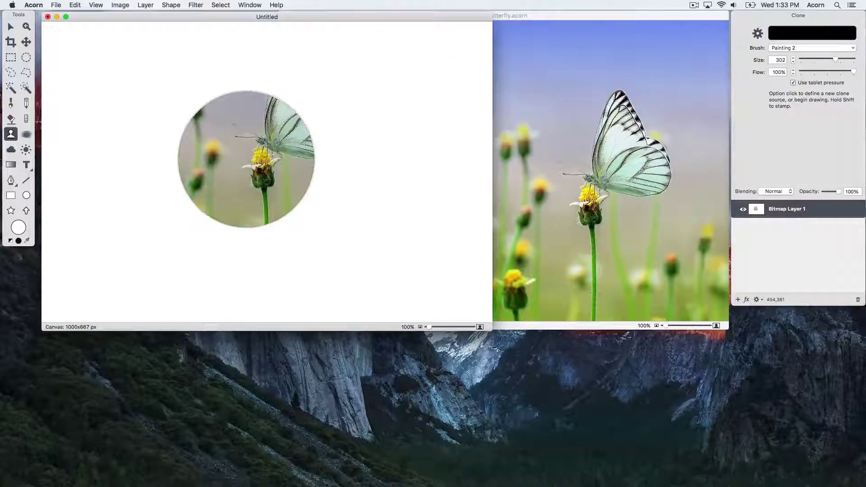
mouse_move(259, 144)
mouse_down()
mouse_move(246, 132)
mouse_move(178, 143)
mouse_move(178, 180)
mouse_move(111, 131)
mouse_move(121, 124)
mouse_move(182, 156)
mouse_up()
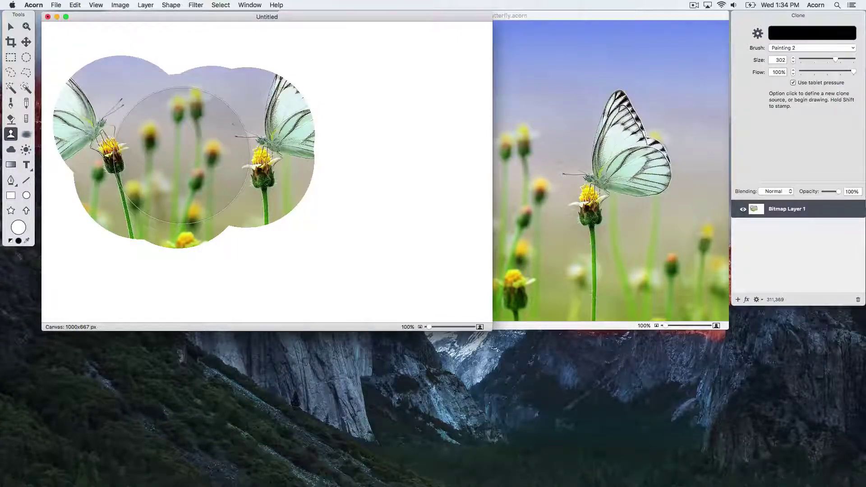
Undo the additional hard-edged clone strokes, keeping only the first cloned circle
key(super+z)
key(super+z)
key(super+z)
key(super+z)
key(super+z)
key(super+z)
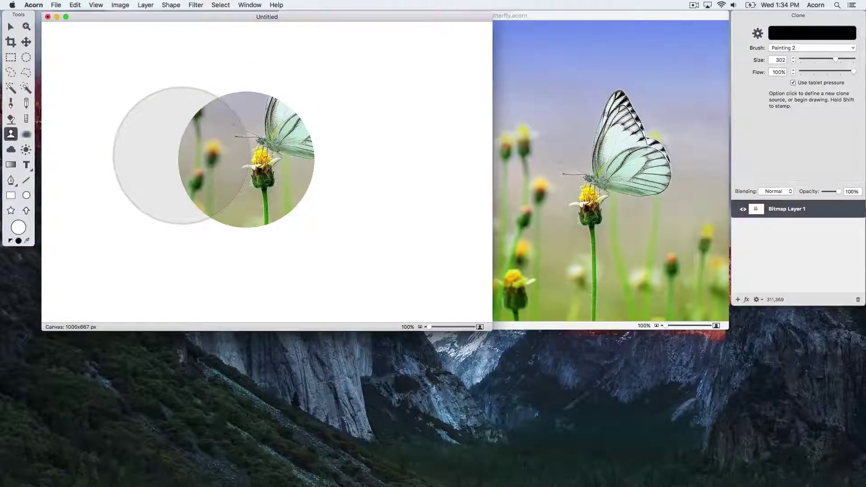
Open the recent file blemishes.acorn and add an empty layer above the photo, then reselect the blemishes layer
click(56, 5)
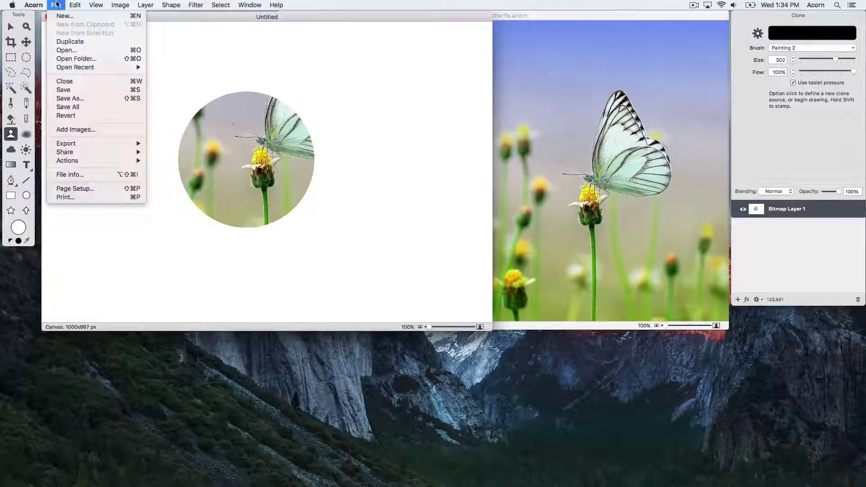
mouse_move(86, 69)
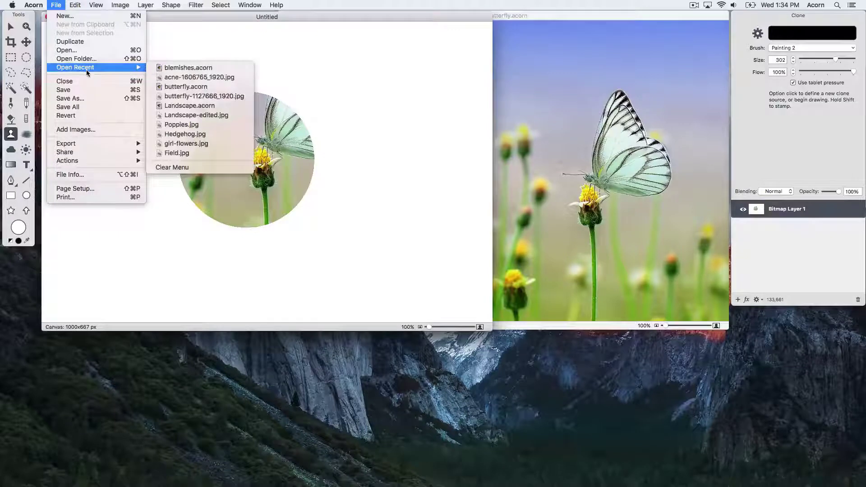
click(180, 73)
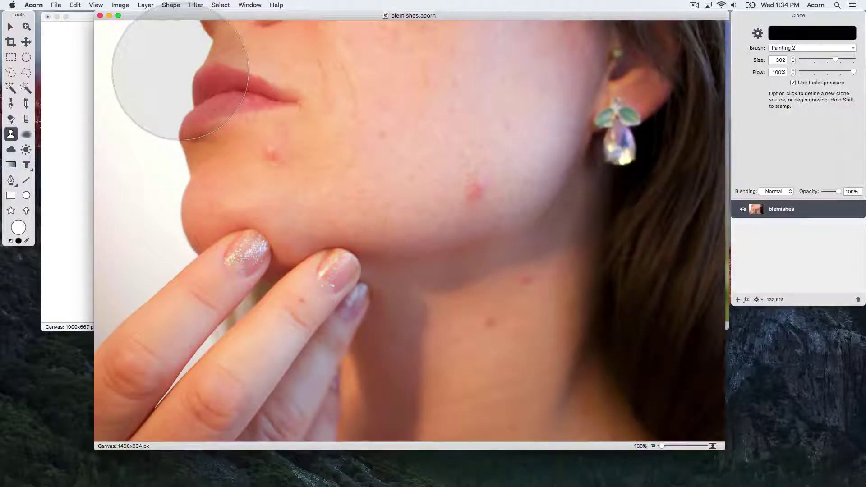
click(737, 300)
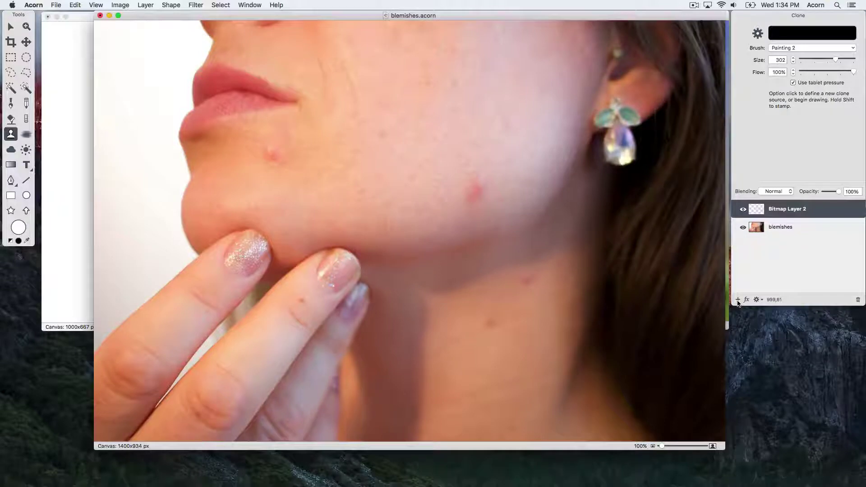
click(775, 231)
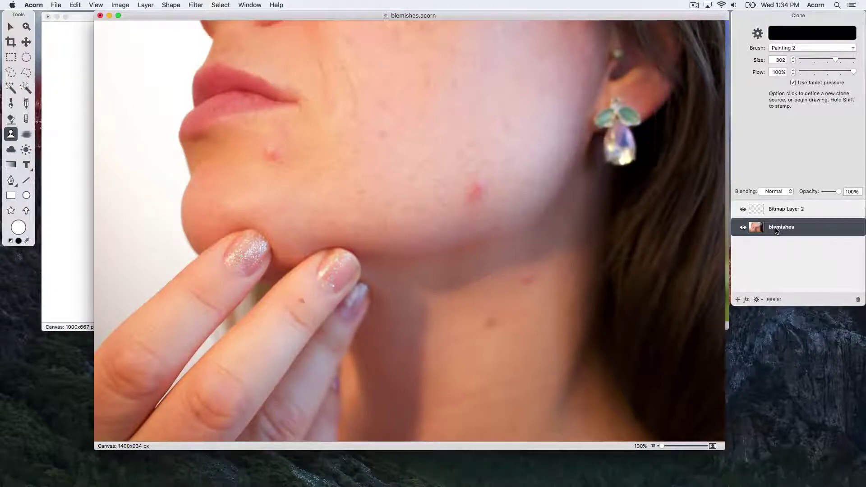
Set the clone brush to size 60, softness 30% and flow 80%
drag(835, 59, 815, 59)
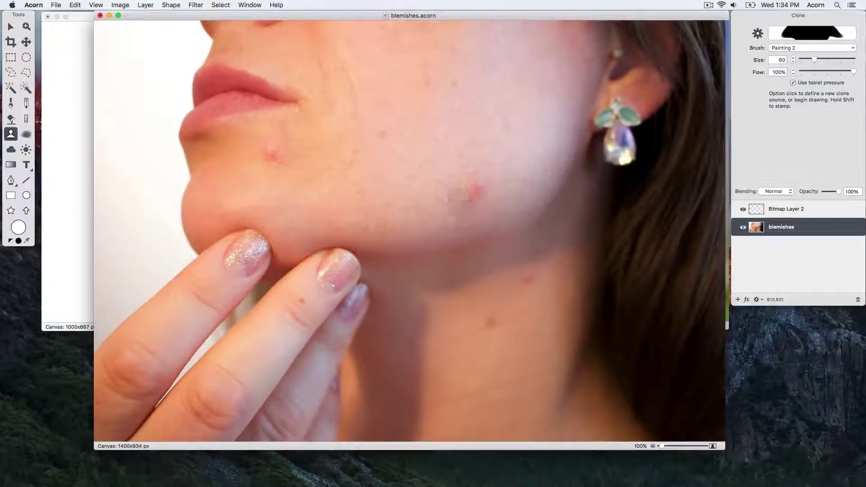
click(757, 33)
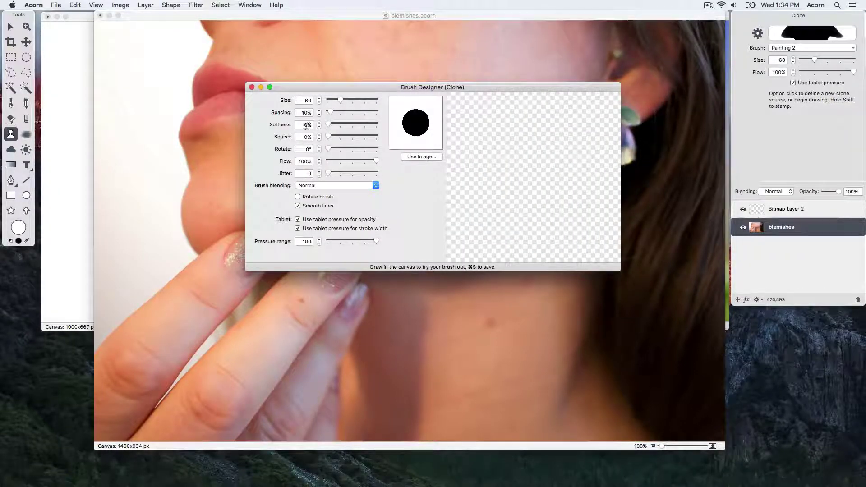
click(306, 126)
text(30)
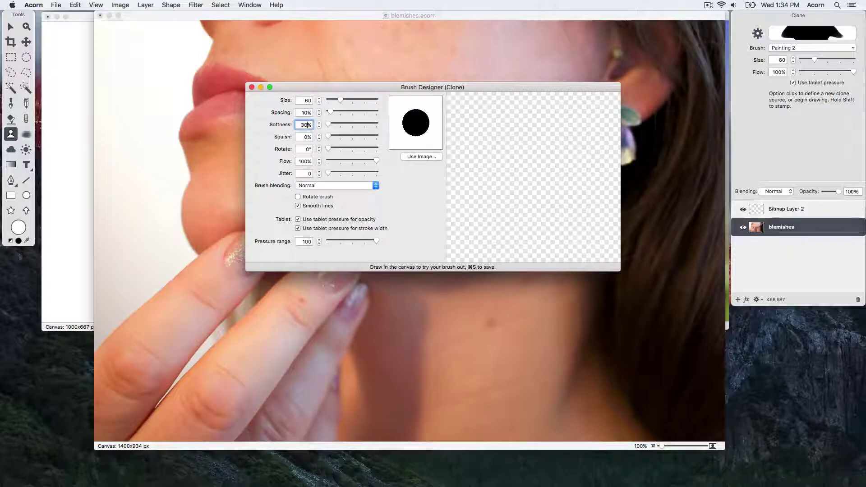
key(Tab)
click(252, 87)
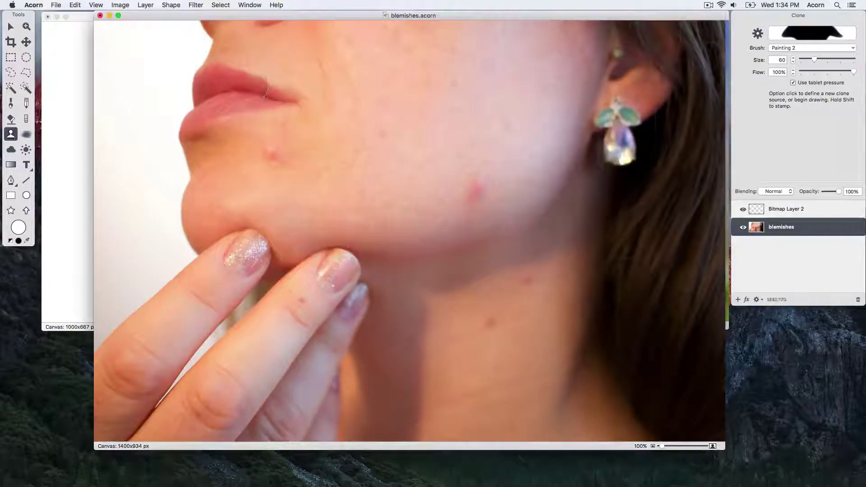
drag(850, 72, 842, 71)
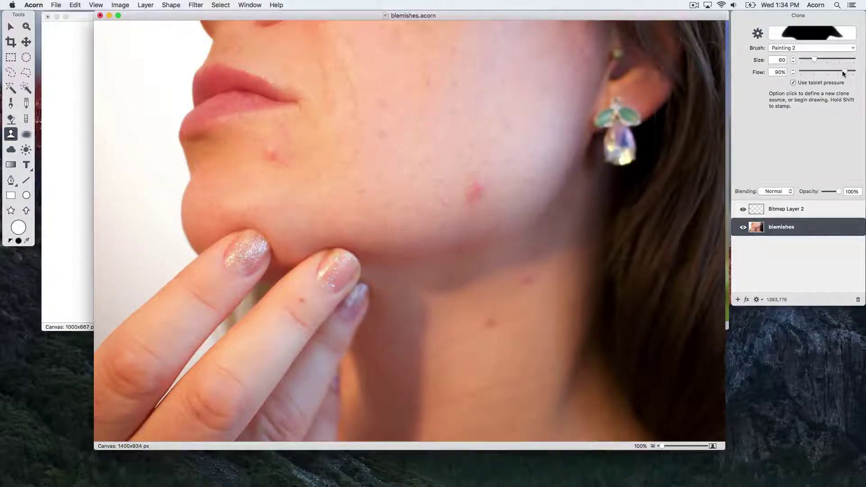
Sample clean skin beside the red cheek blemish on the photo layer and clone it over the blemish on the empty layer
click(454, 198)
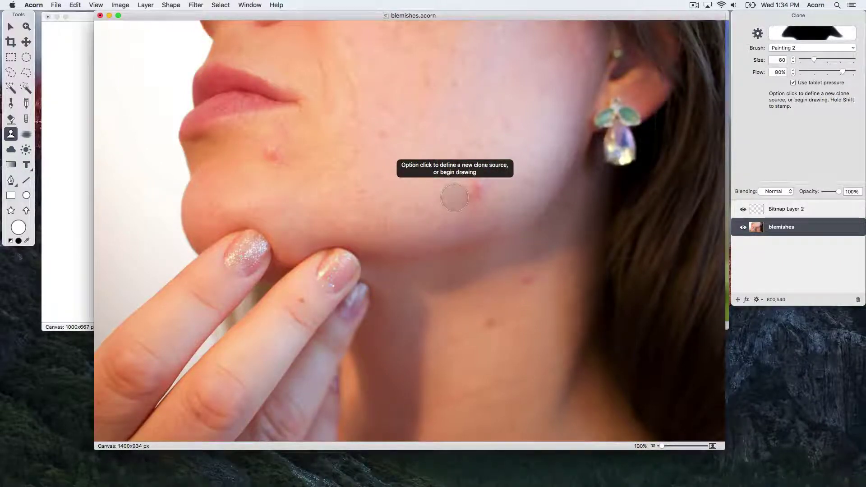
click(769, 210)
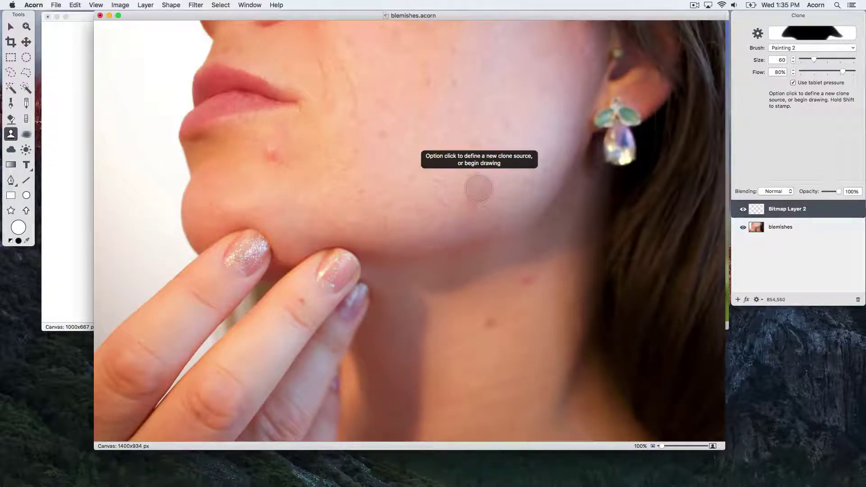
Sample clean skin beside the chin blemish on the blemishes layer and clone it over the blemish on Bitmap Layer 2, with 100% layer opacity
click(775, 232)
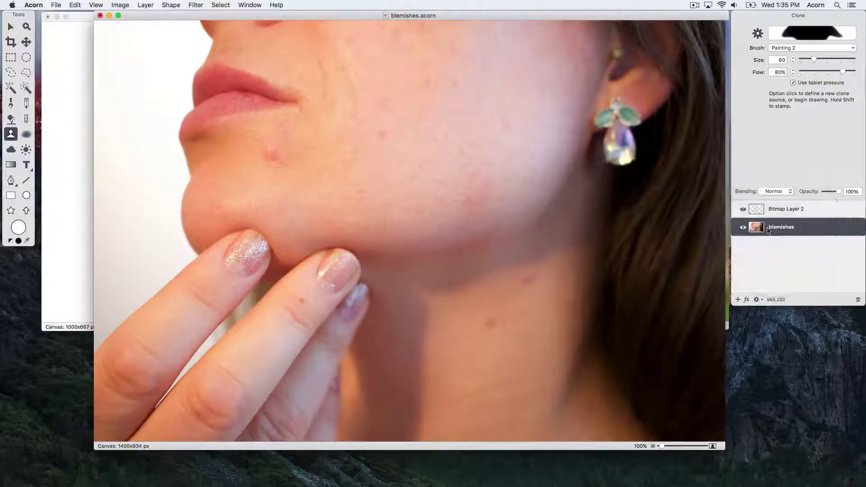
click(250, 159)
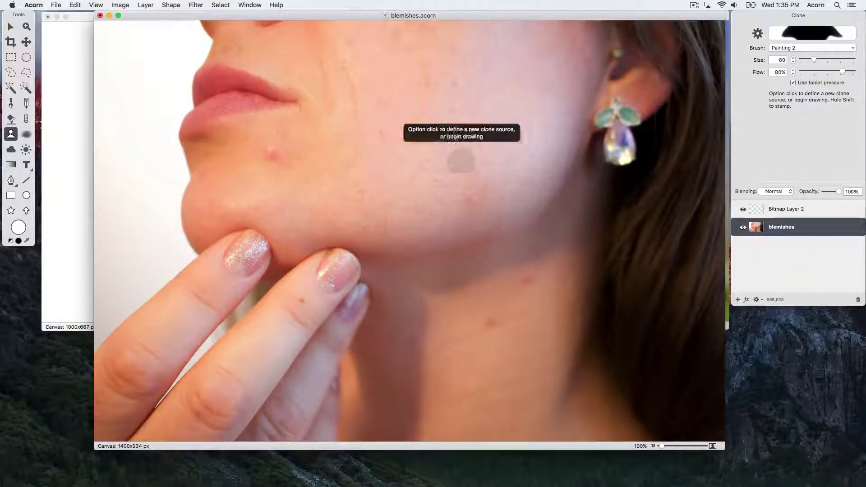
click(767, 213)
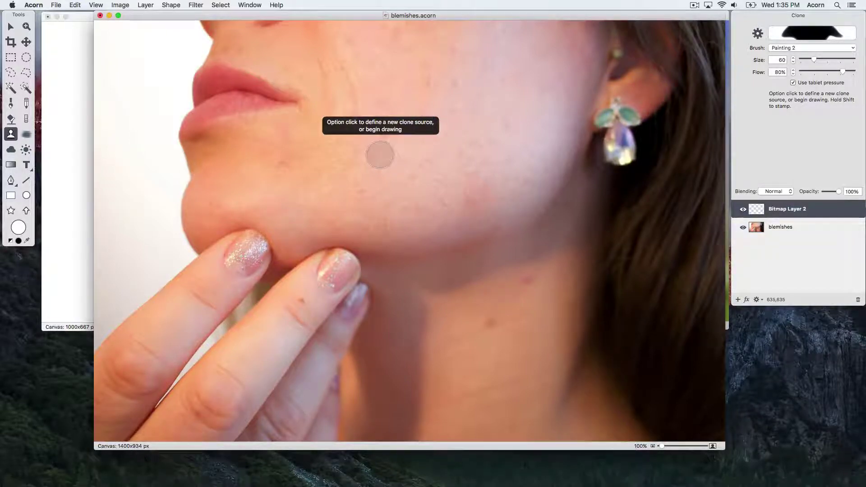
mouse_move(838, 191)
mouse_down()
mouse_move(815, 203)
mouse_move(852, 188)
mouse_move(813, 197)
mouse_move(853, 185)
mouse_up()
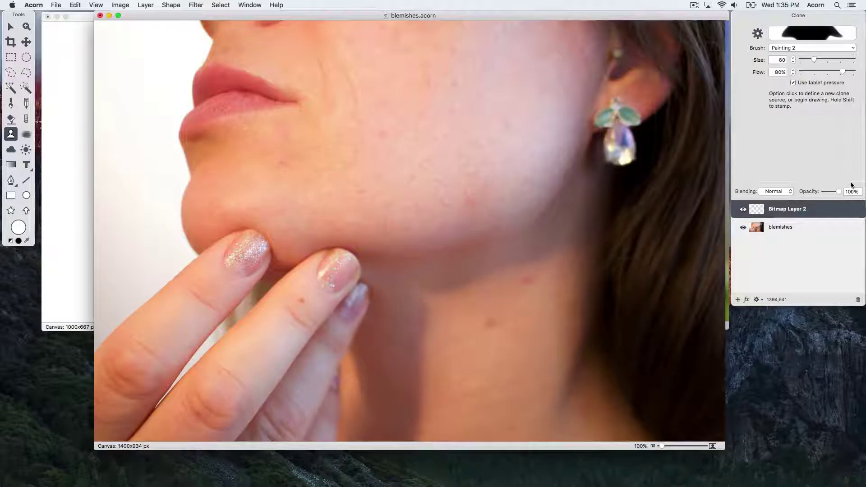
Close blemishes.acorn and undo the cloned circle on the Untitled canvas
key(super+w)
click(370, 66)
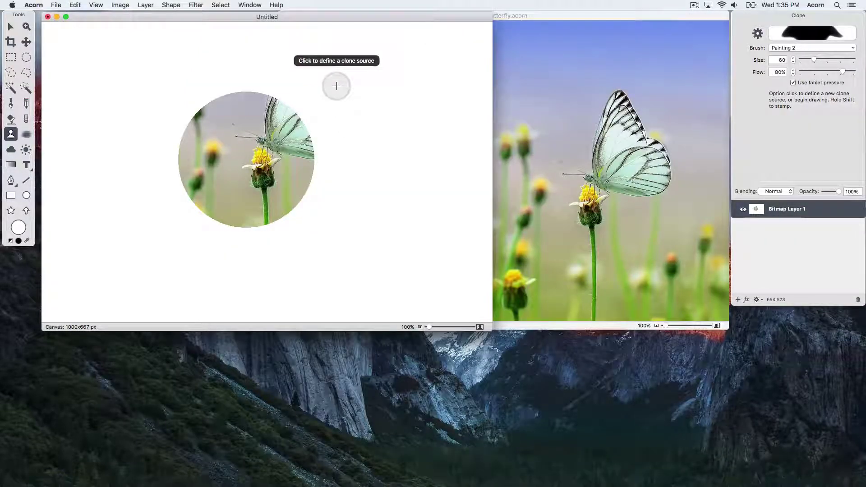
key(super+z)
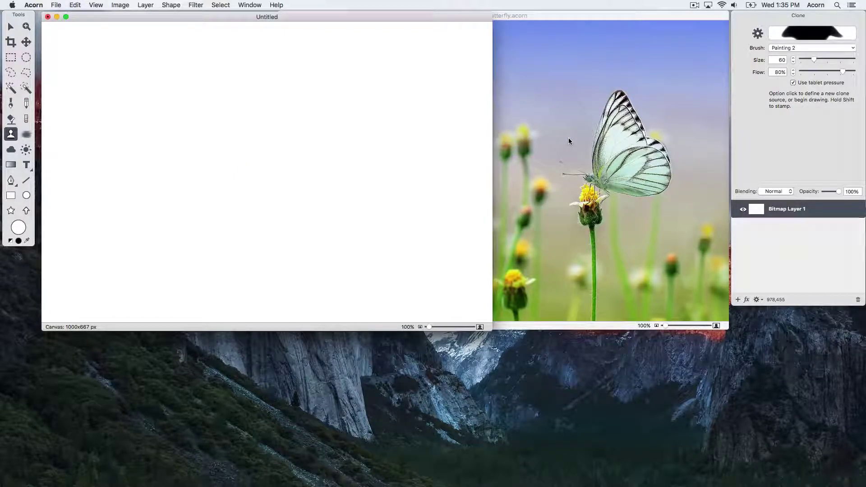
Set the clone brush size to 332 in butterfly.acorn, define the right-hand butterfly as the clone source, and return to the Untitled canvas
click(593, 170)
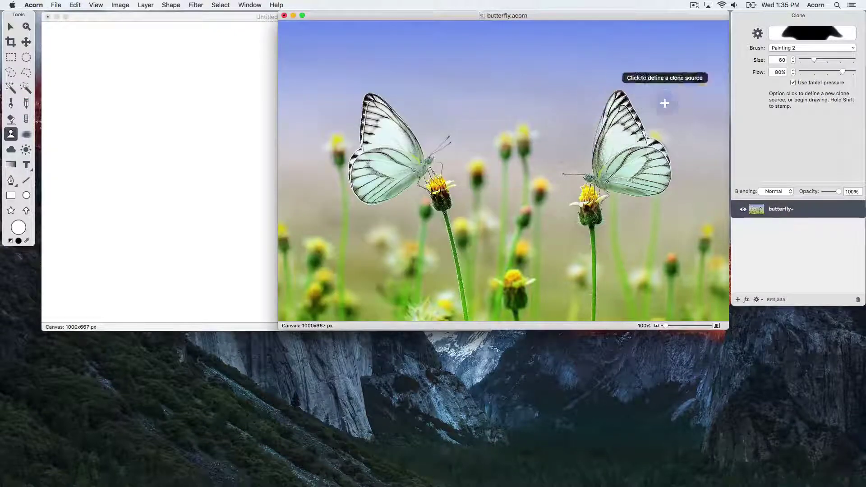
drag(813, 59, 835, 59)
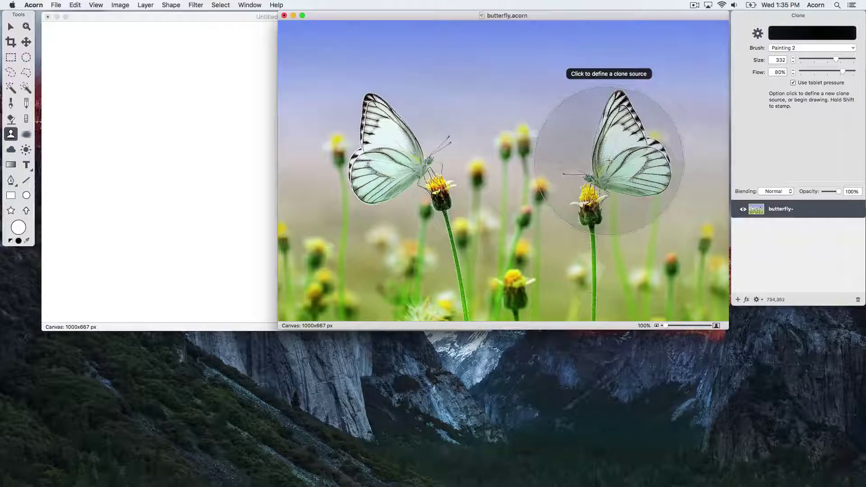
click(194, 154)
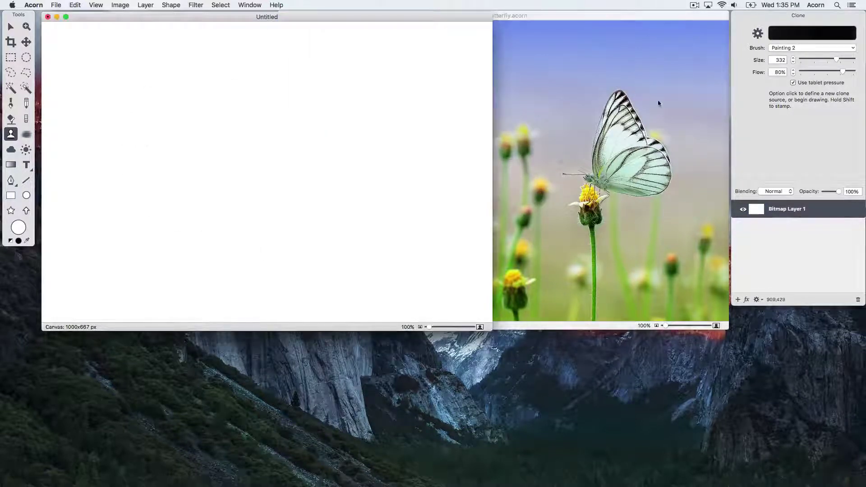
Choose the Tree brush at size 490 and clone the butterfly photo across the blank Untitled canvas in tree-shaped strokes
click(786, 48)
mouse_move(795, 79)
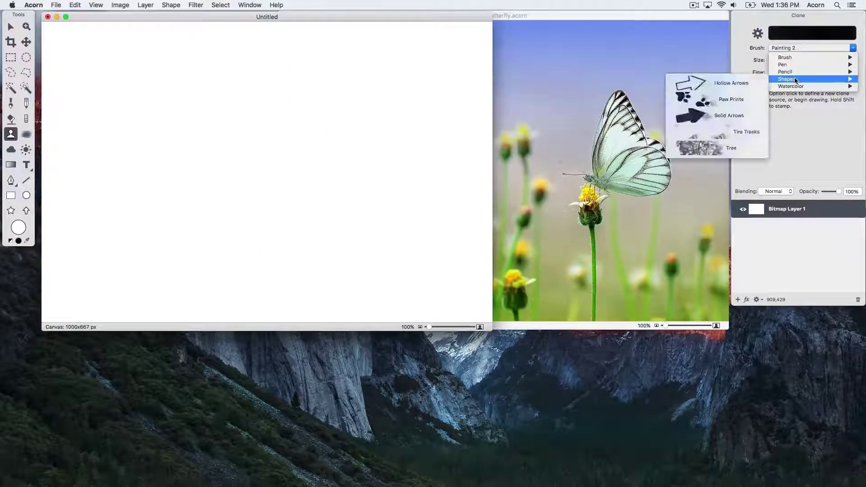
click(738, 147)
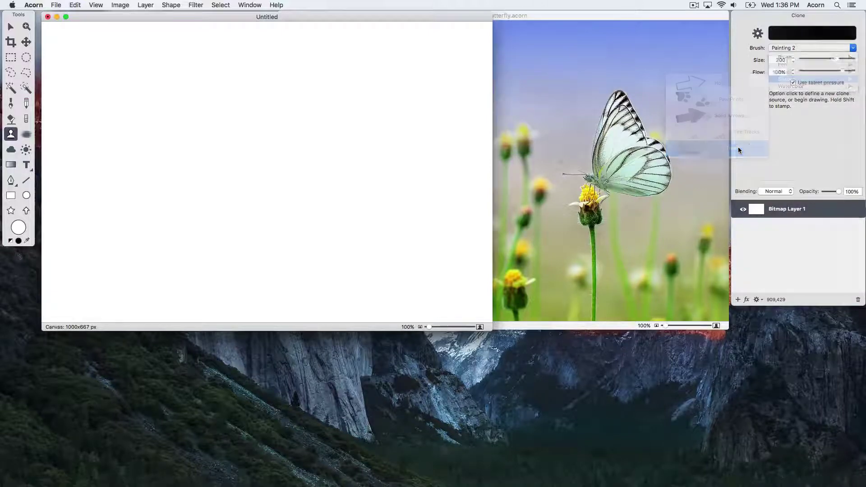
drag(832, 59, 840, 60)
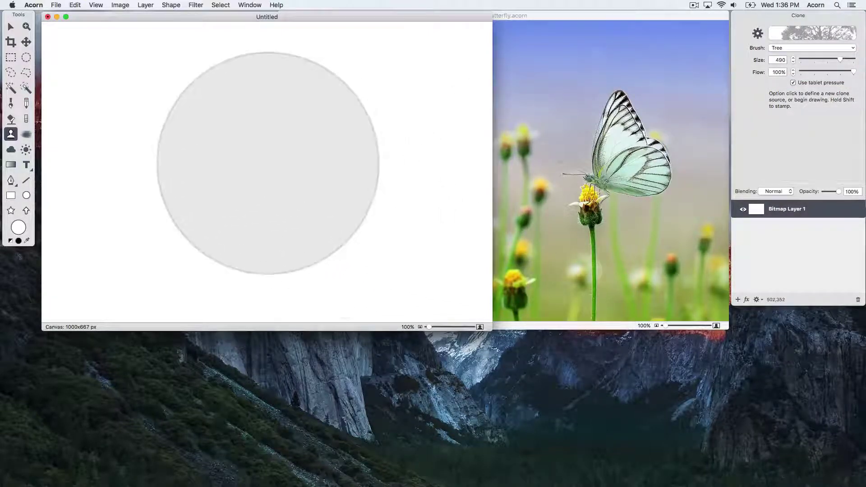
mouse_move(316, 169)
mouse_down()
mouse_move(303, 187)
mouse_move(265, 188)
mouse_move(99, 149)
mouse_move(77, 190)
mouse_move(136, 216)
mouse_up()
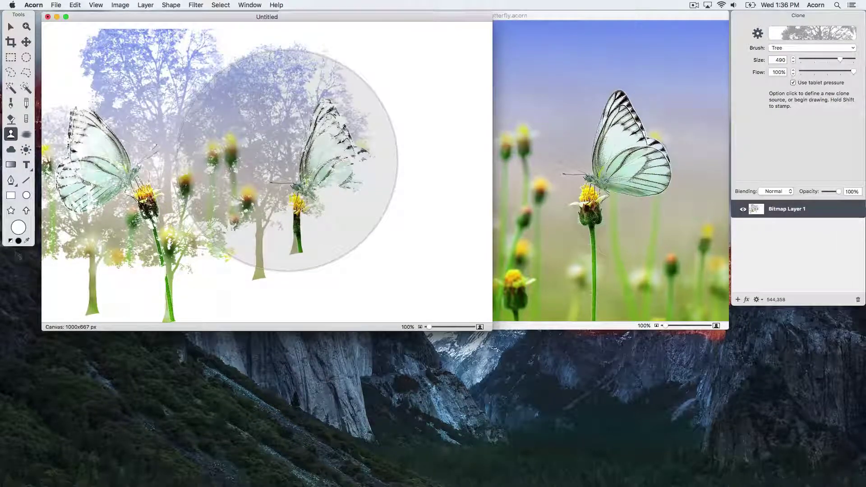
mouse_move(287, 161)
mouse_down()
mouse_move(363, 216)
mouse_move(376, 143)
mouse_move(388, 122)
mouse_move(407, 121)
mouse_up()
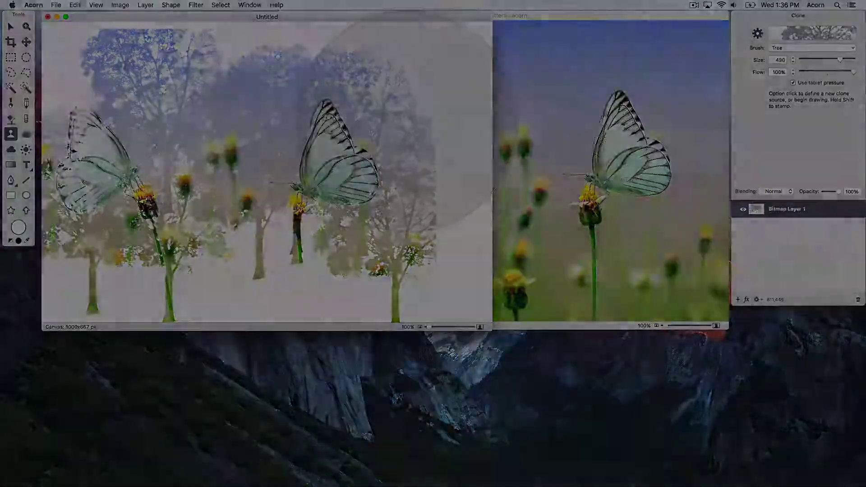